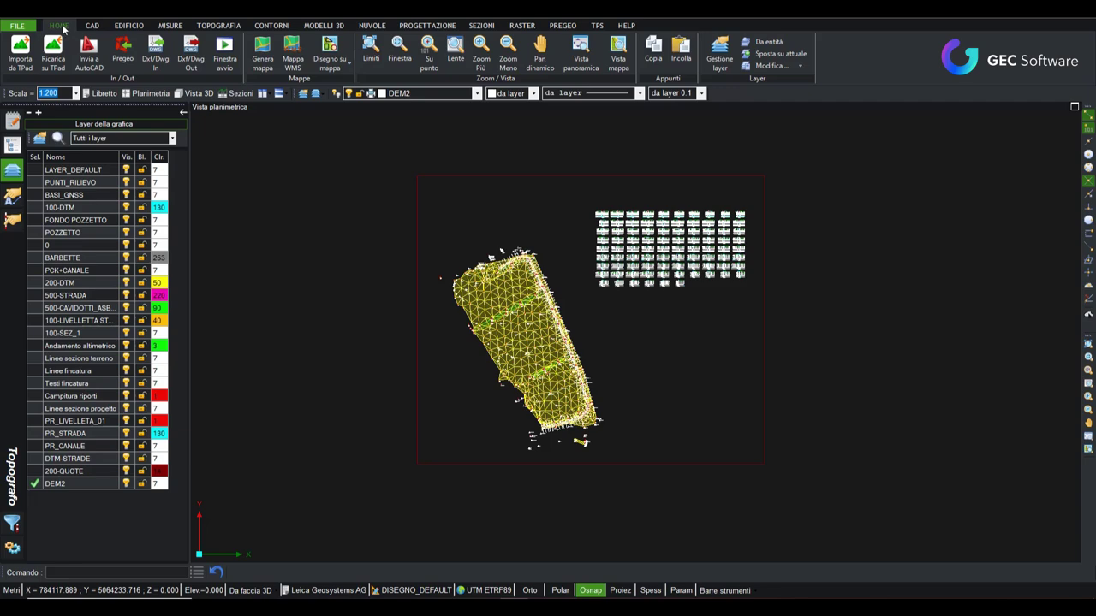
- Open the Crea file DXF/DWG export options and enable placing survey points on specific layers
{"action": "left_click", "coordinate": [189, 64]}
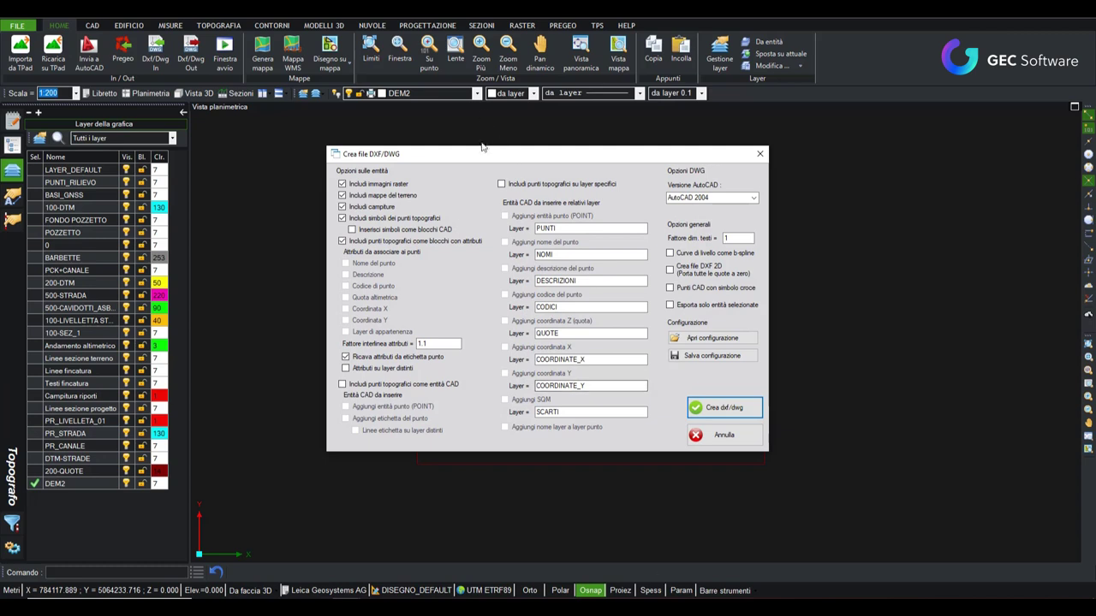
{"action": "mouse_move", "coordinate": [537, 151]}
{"action": "left_mouse_down"}
{"action": "mouse_move", "coordinate": [613, 190]}
{"action": "mouse_move", "coordinate": [681, 177]}
{"action": "left_mouse_up"}
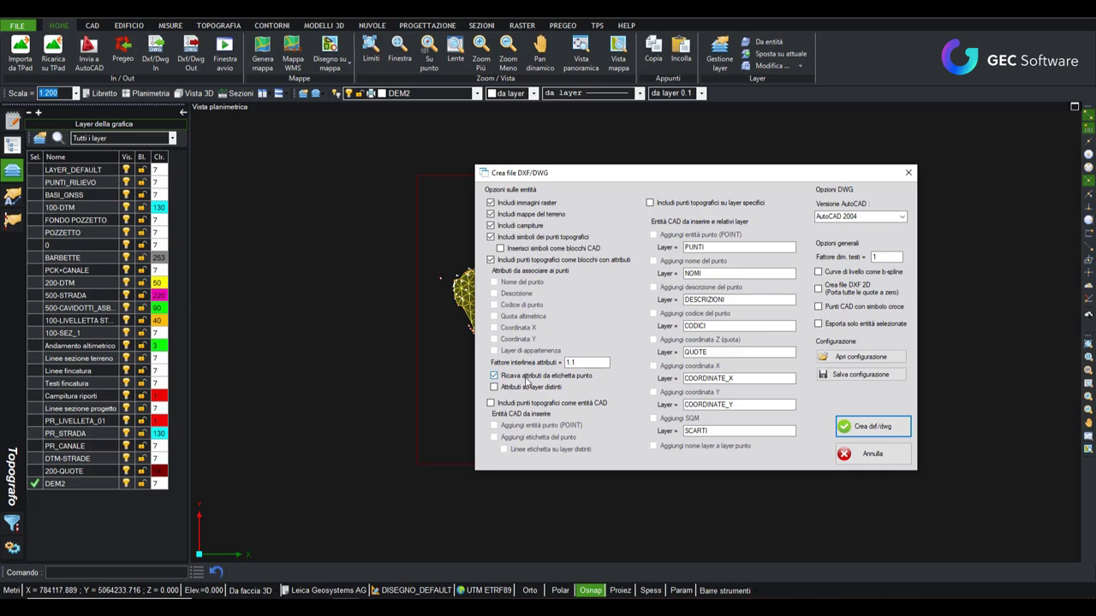
{"action": "left_click", "coordinate": [650, 202]}
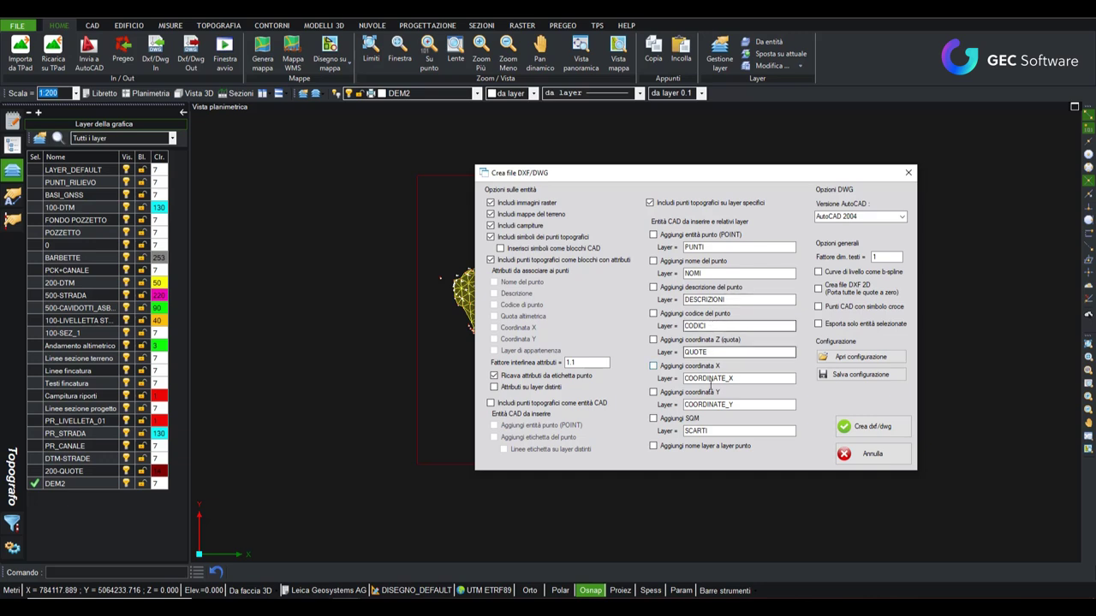
- Disable survey points on specific layers and set the output version to AutoCAD 2010
{"action": "left_click", "coordinate": [649, 204]}
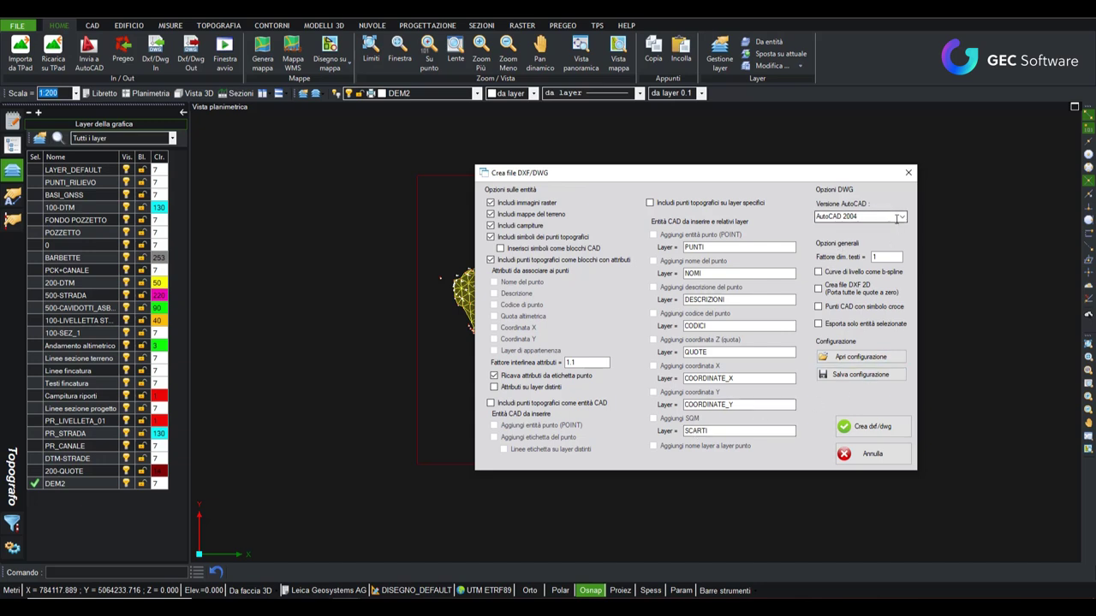
{"action": "left_click", "coordinate": [902, 217]}
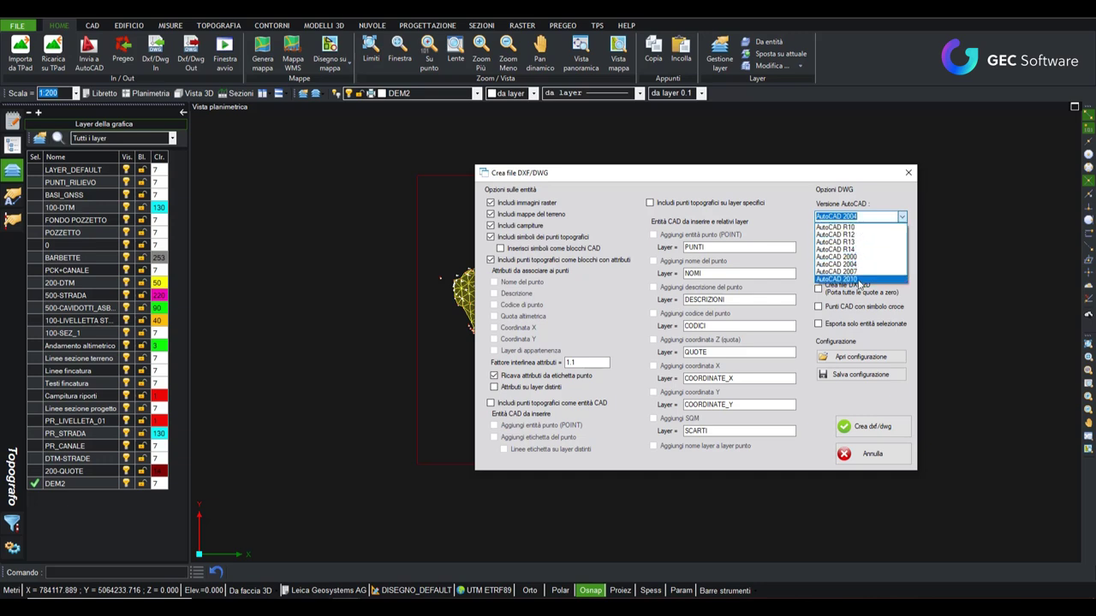
{"action": "left_click", "coordinate": [847, 281]}
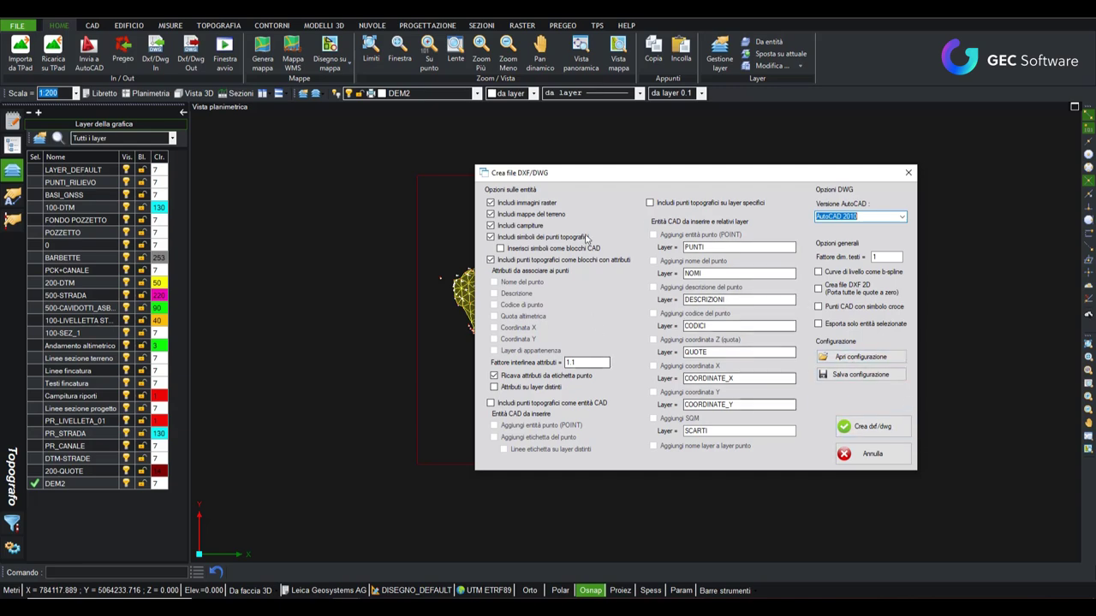
- Cancel saving the export configuration, then start Crea dxf/dwg to reach the save window
{"action": "left_click", "coordinate": [872, 374]}
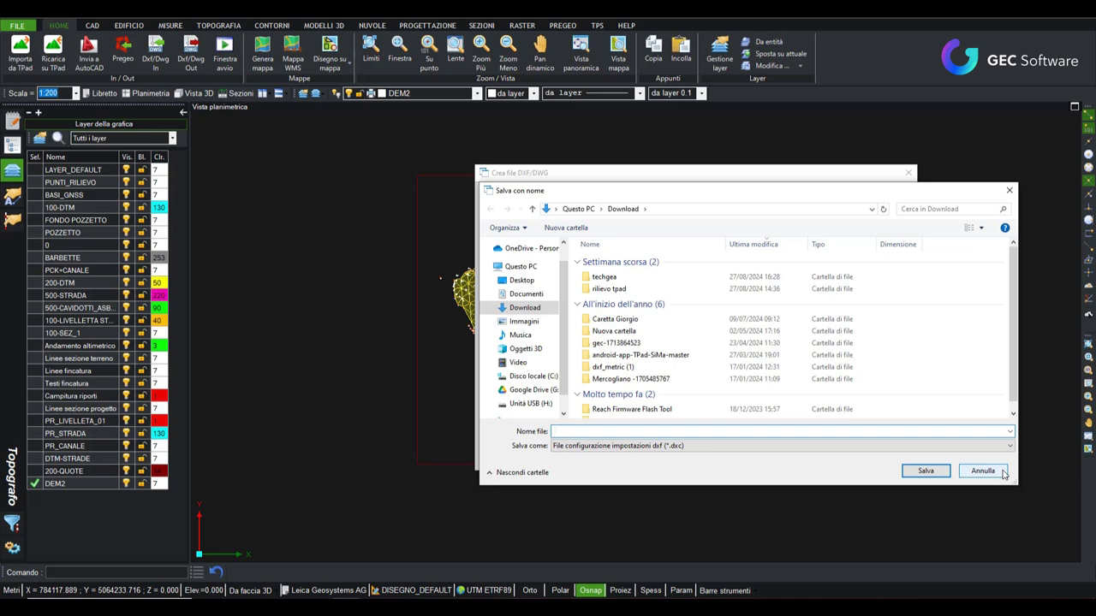
{"action": "left_click", "coordinate": [1002, 472]}
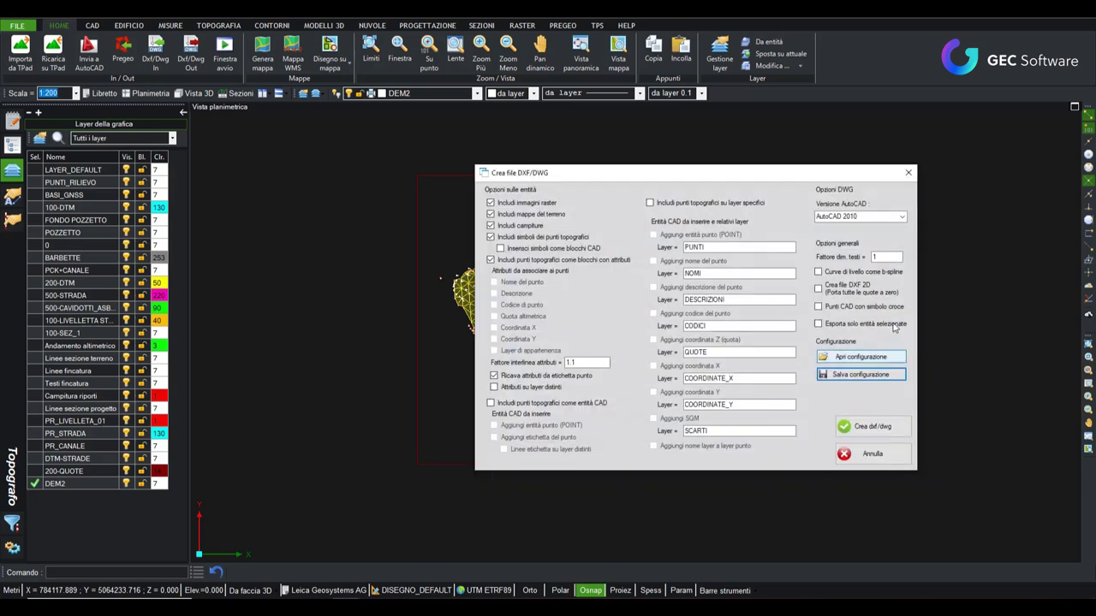
{"action": "left_click", "coordinate": [873, 428]}
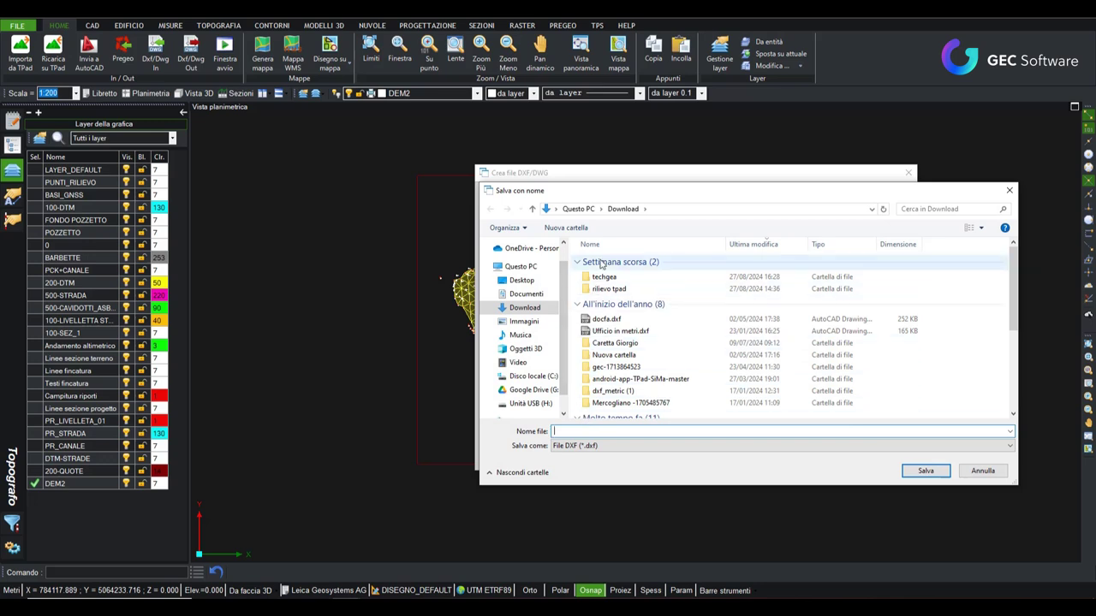
{"action": "scroll", "coordinate": [631, 354], "scroll_direction": "down", "scroll_amount": 4}
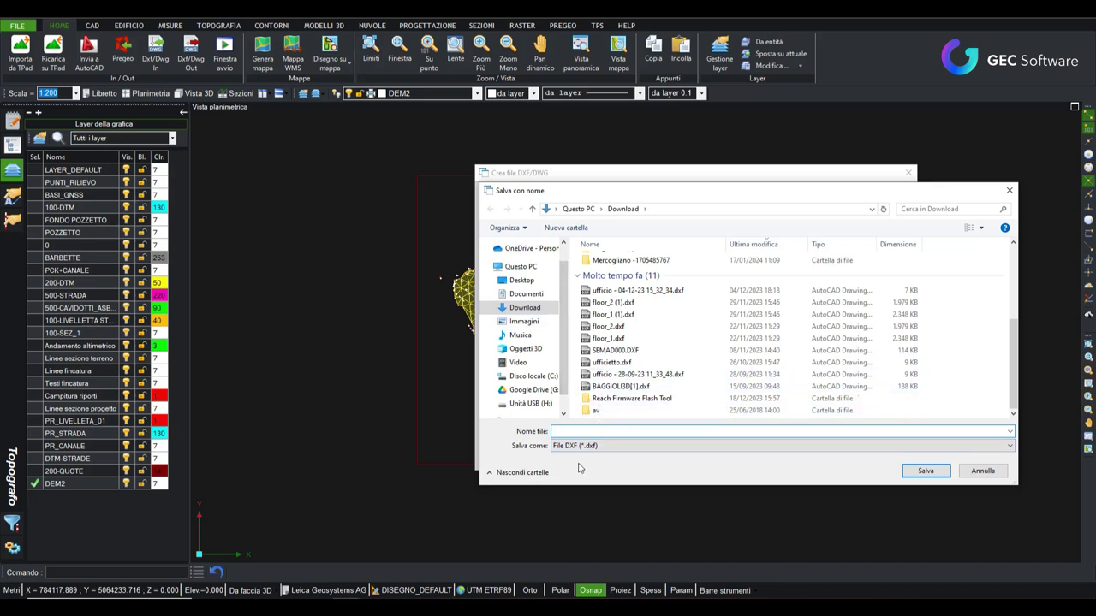
- Save the export to the Desktop as a DWG file (*.dwg) named ceggia2024
{"action": "left_click", "coordinate": [522, 280]}
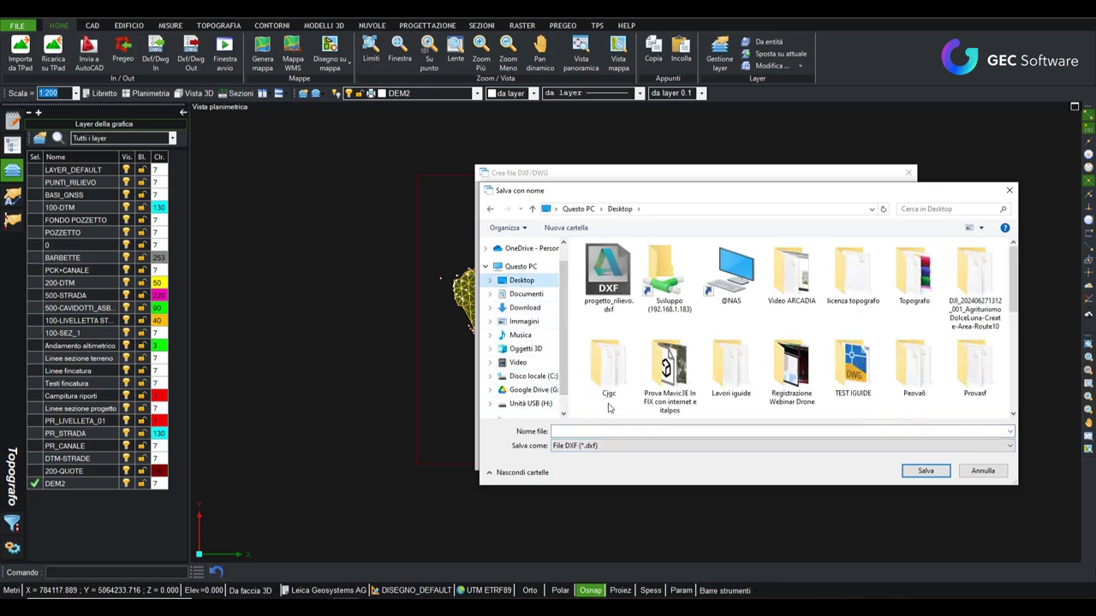
{"action": "left_click", "coordinate": [603, 453]}
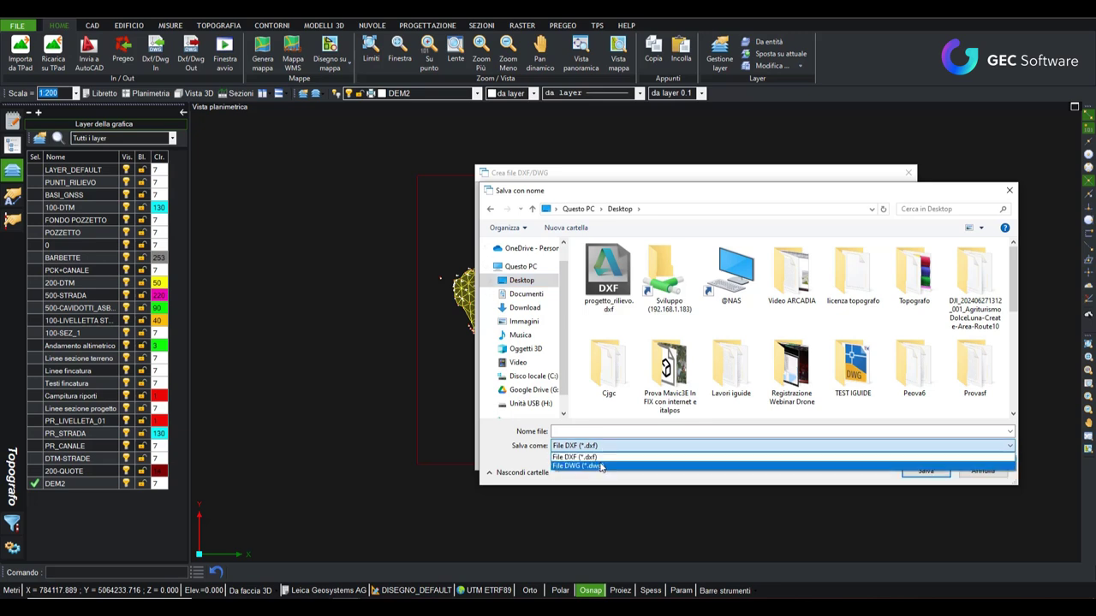
{"action": "left_click", "coordinate": [600, 468]}
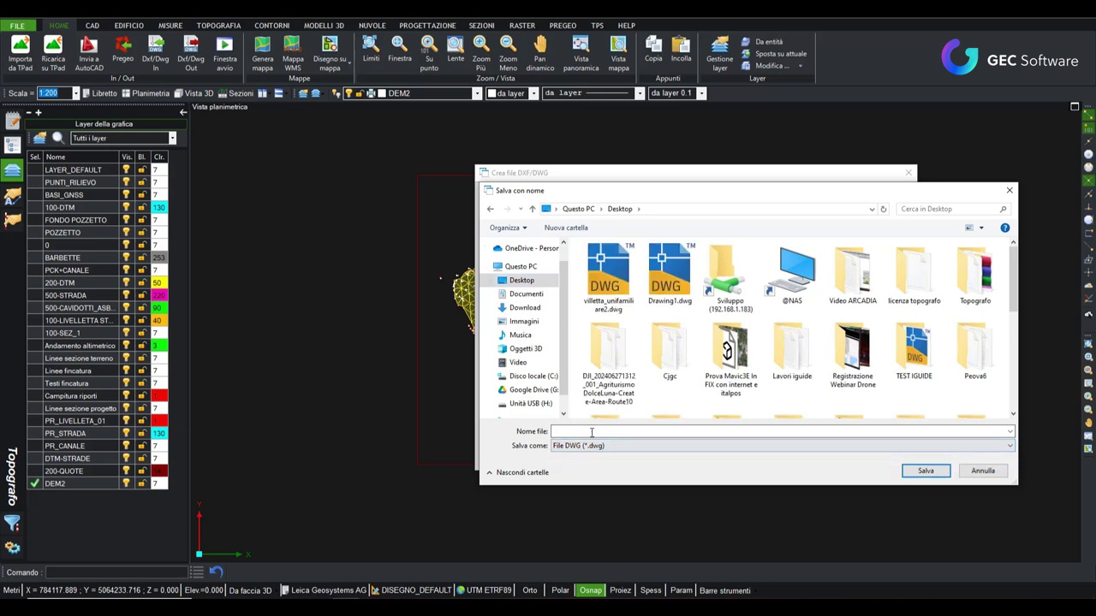
{"action": "left_click", "coordinate": [591, 432]}
{"action": "type", "text": "ce"}
{"action": "type", "text": "0024"}
{"action": "left_click", "coordinate": [924, 472]}
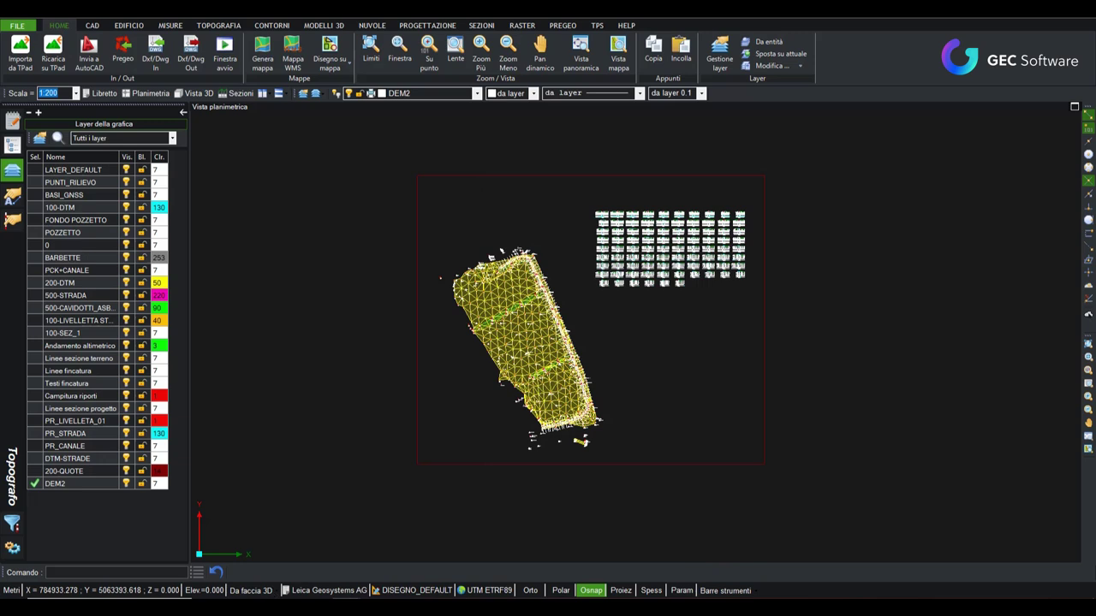
- Search 'gc' in the Windows Start menu and launch GCAD
{"action": "key", "text": "super"}
{"action": "type", "text": "g"}
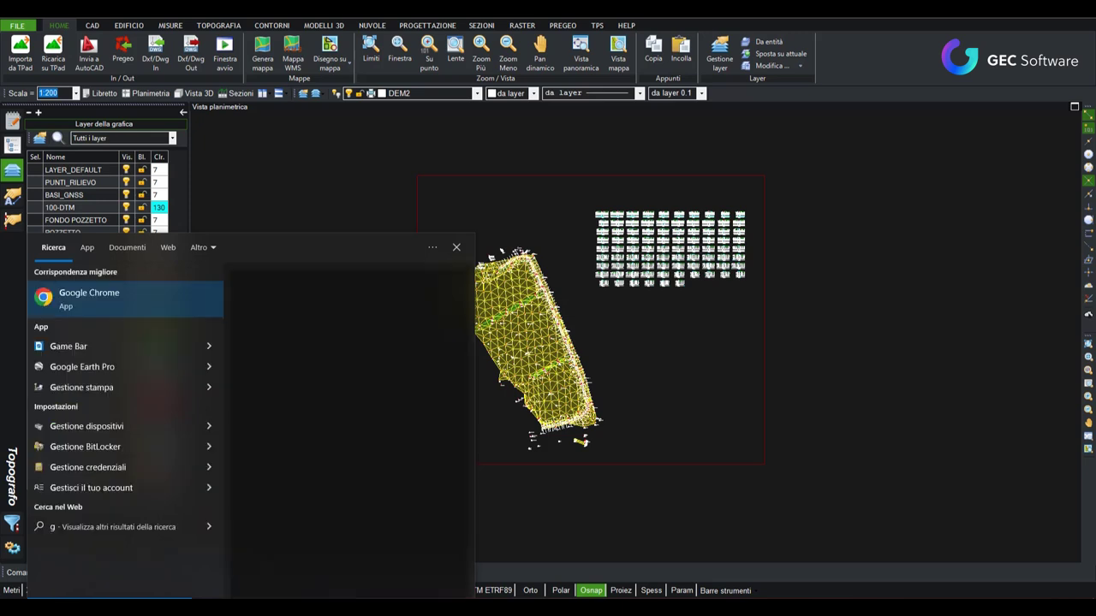
{"action": "type", "text": "c"}
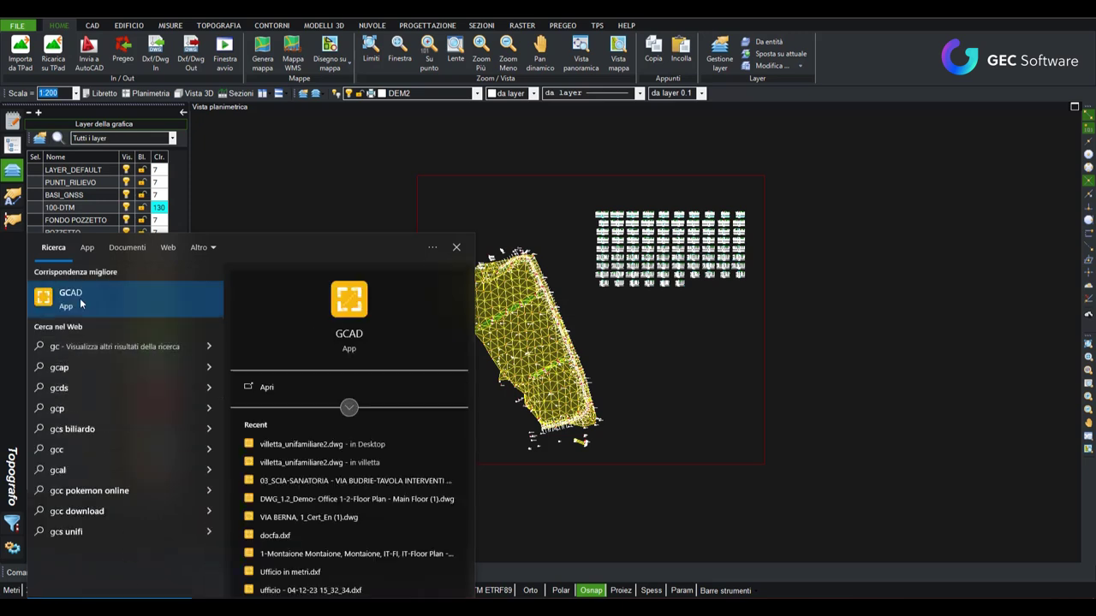
{"action": "left_click", "coordinate": [80, 298]}
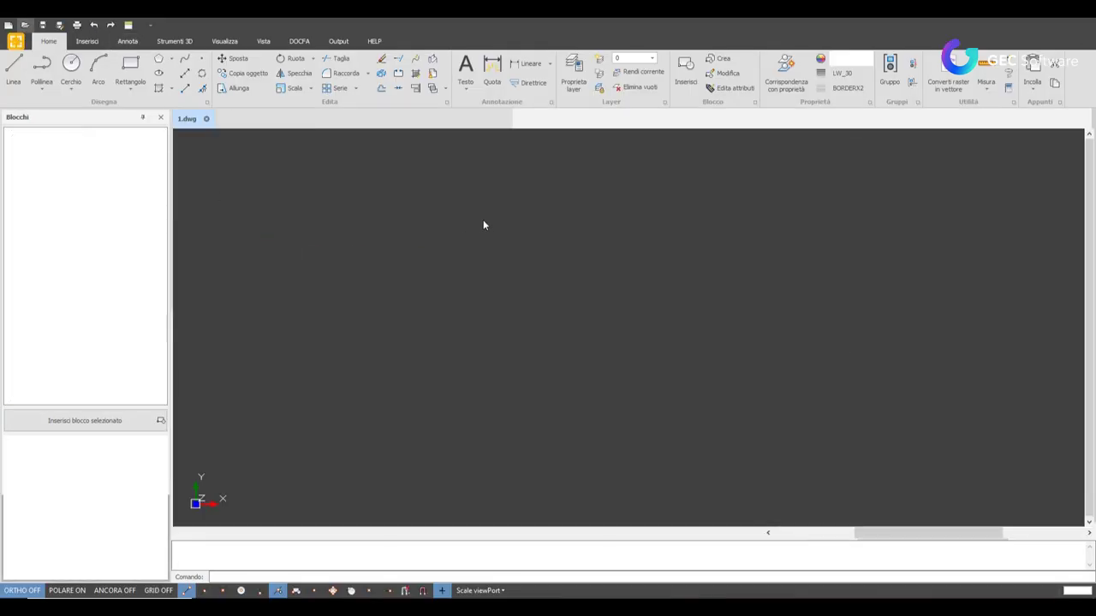
- Open ceggia2024.dwg from the Desktop in GCAD
{"action": "scroll", "coordinate": [551, 232], "scroll_direction": "down", "scroll_amount": 3}
{"action": "scroll", "coordinate": [549, 249], "scroll_direction": "down", "scroll_amount": 3}
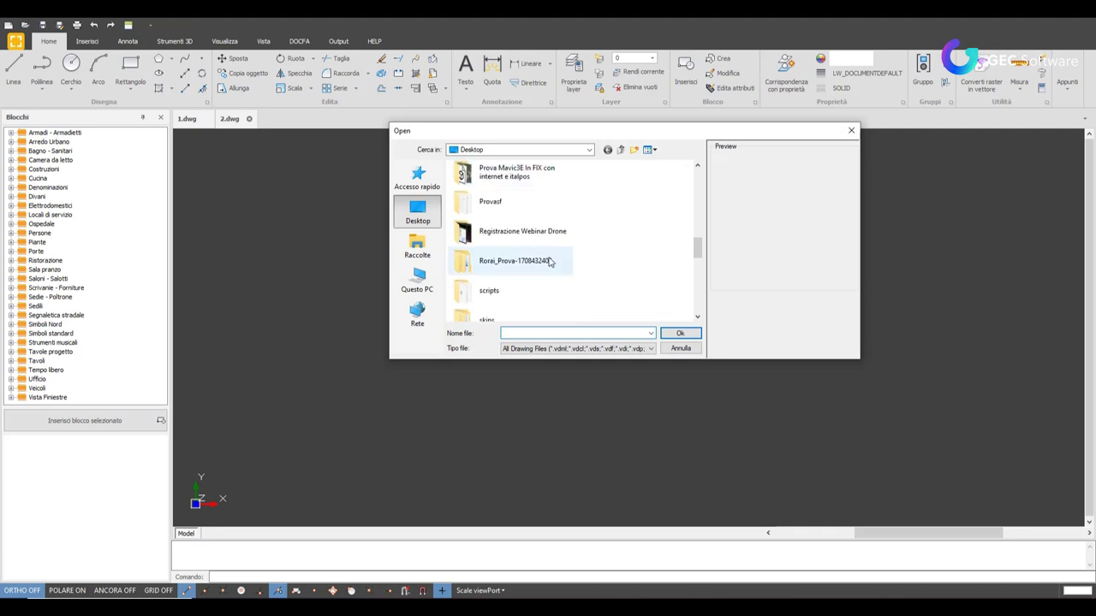
{"action": "scroll", "coordinate": [548, 283], "scroll_direction": "down", "scroll_amount": 3}
{"action": "scroll", "coordinate": [550, 285], "scroll_direction": "down", "scroll_amount": 2}
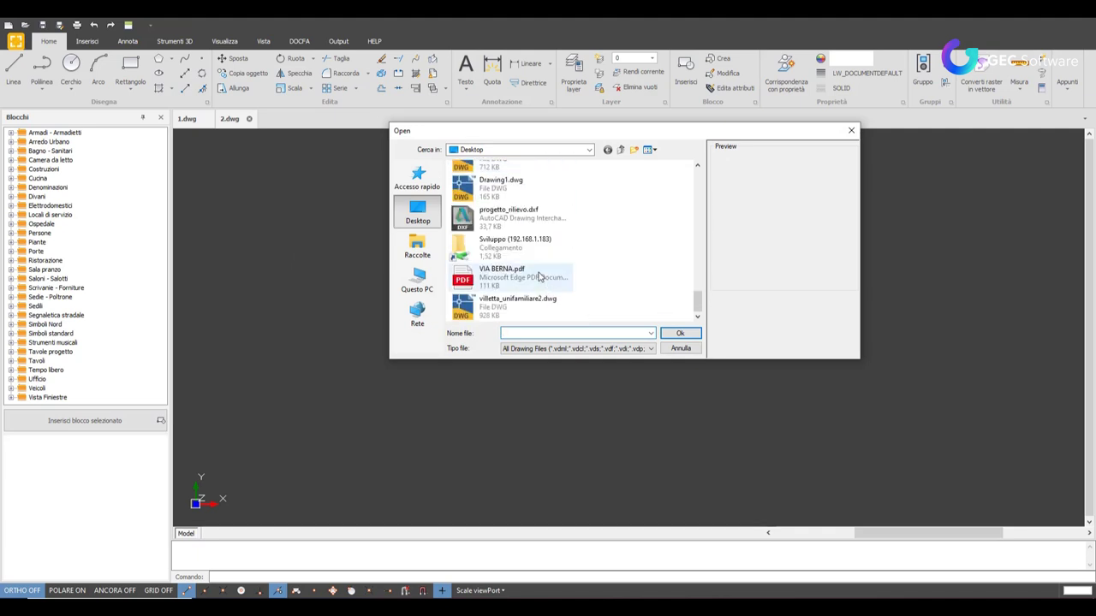
{"action": "scroll", "coordinate": [548, 283], "scroll_direction": "up", "scroll_amount": 1}
{"action": "left_click", "coordinate": [491, 238]}
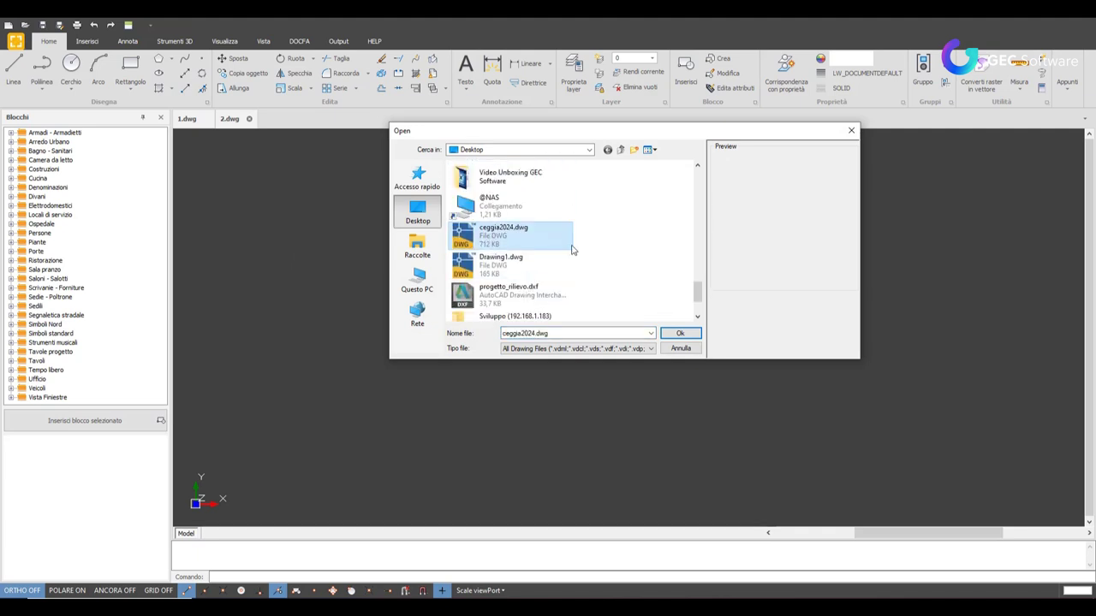
{"action": "left_click", "coordinate": [684, 334]}
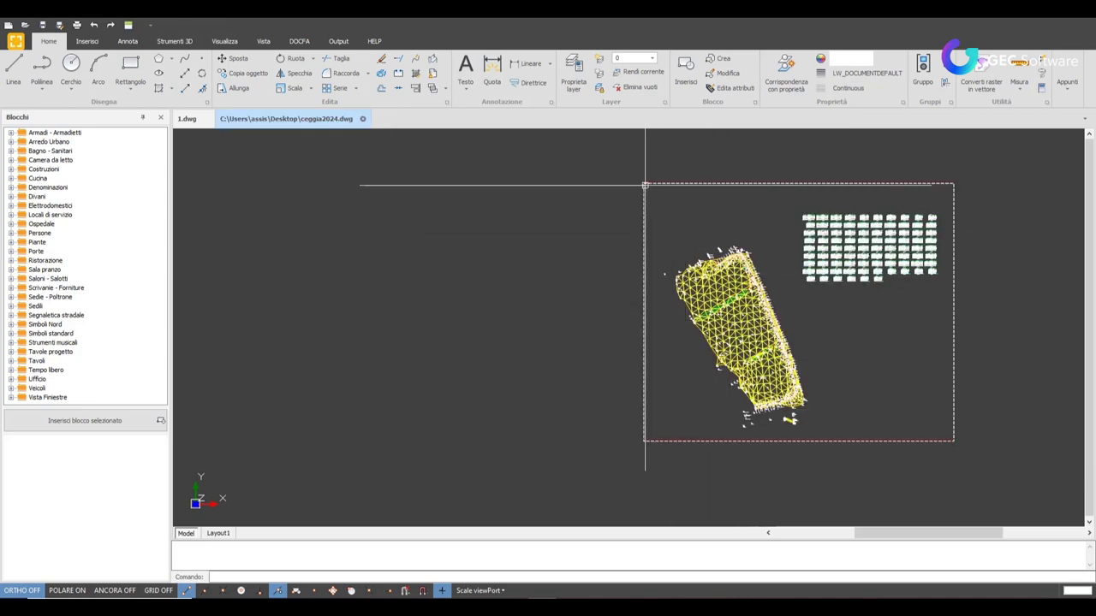
- Zoom into the mesh and check in Properties that its faces are 3D faces on layer 200-DTM
{"action": "scroll", "coordinate": [835, 253], "scroll_direction": "up", "scroll_amount": 2}
{"action": "scroll", "coordinate": [582, 311], "scroll_direction": "up", "scroll_amount": 2}
{"action": "scroll", "coordinate": [571, 305], "scroll_direction": "up", "scroll_amount": 2}
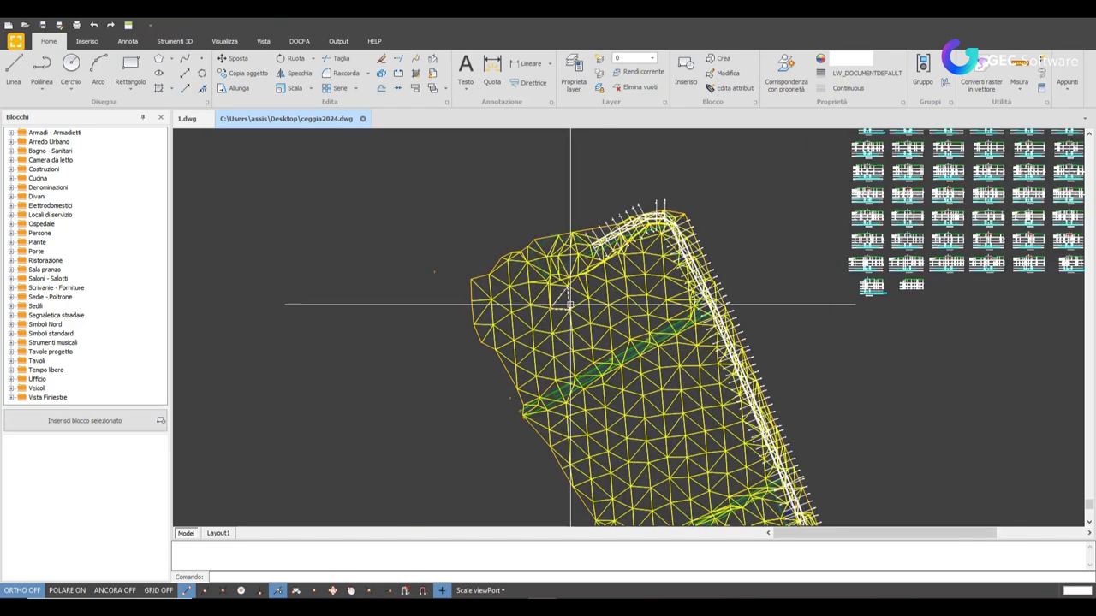
{"action": "scroll", "coordinate": [567, 248], "scroll_direction": "up", "scroll_amount": 2}
{"action": "scroll", "coordinate": [639, 259], "scroll_direction": "up", "scroll_amount": 1}
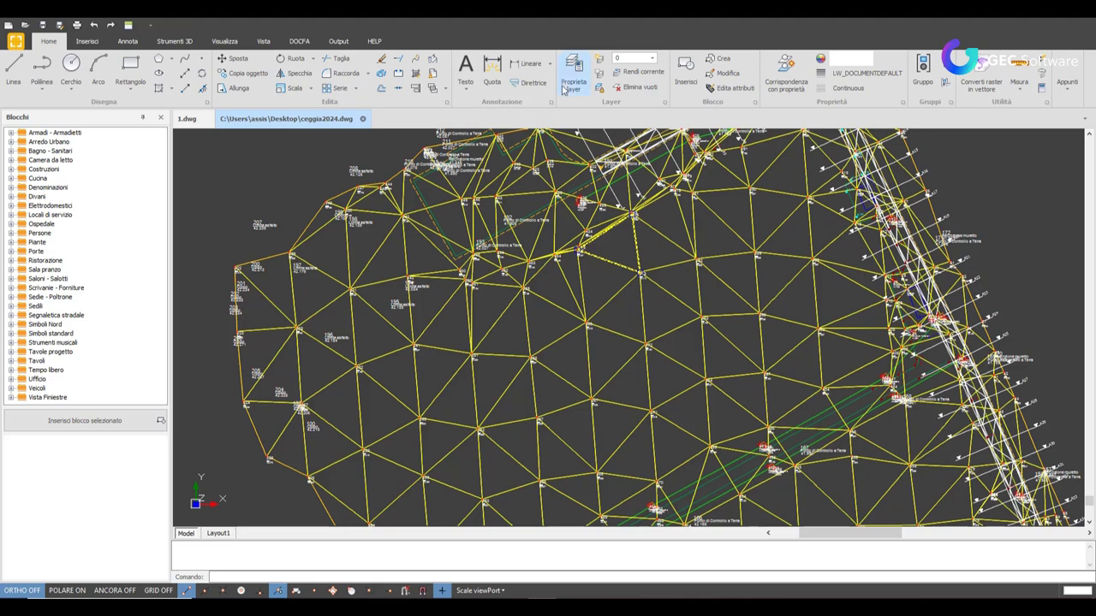
{"action": "scroll", "coordinate": [906, 231], "scroll_direction": "down", "scroll_amount": 2}
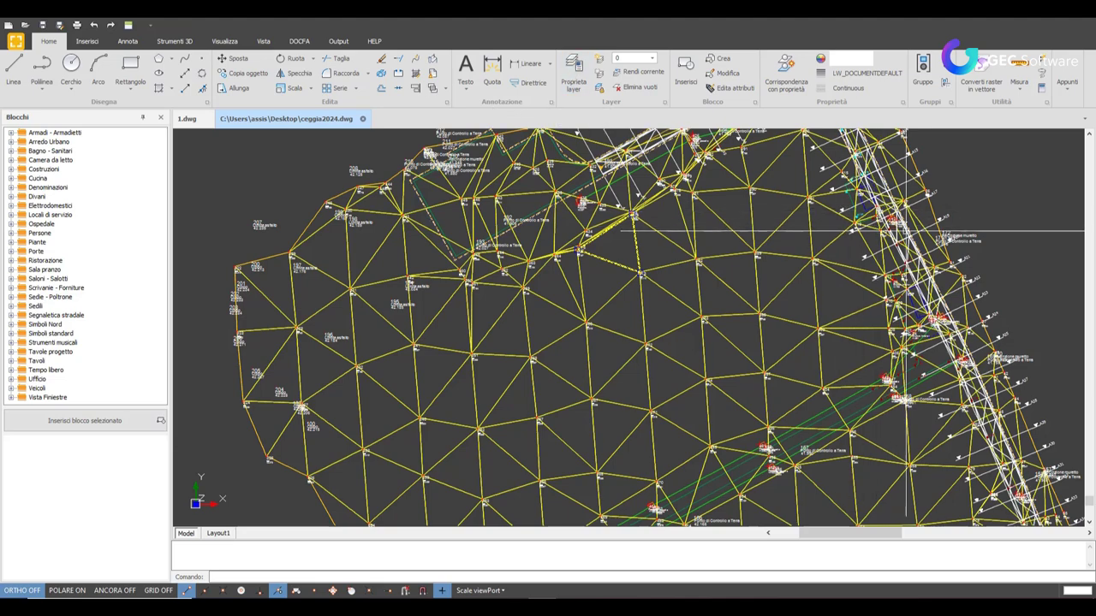
{"action": "scroll", "coordinate": [693, 361], "scroll_direction": "down", "scroll_amount": 2}
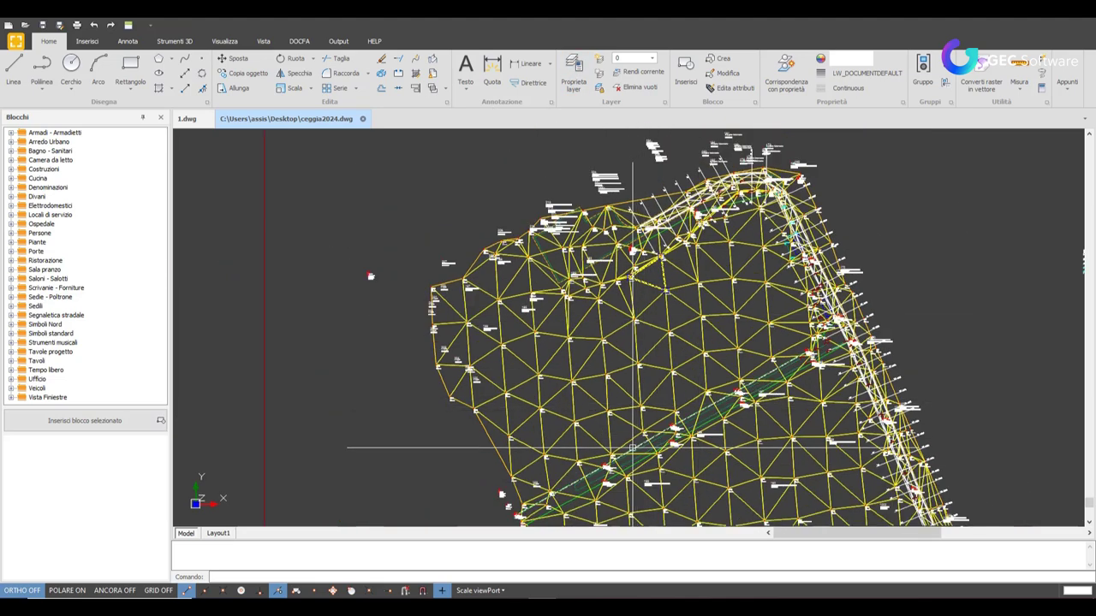
{"action": "scroll", "coordinate": [764, 425], "scroll_direction": "up", "scroll_amount": 2}
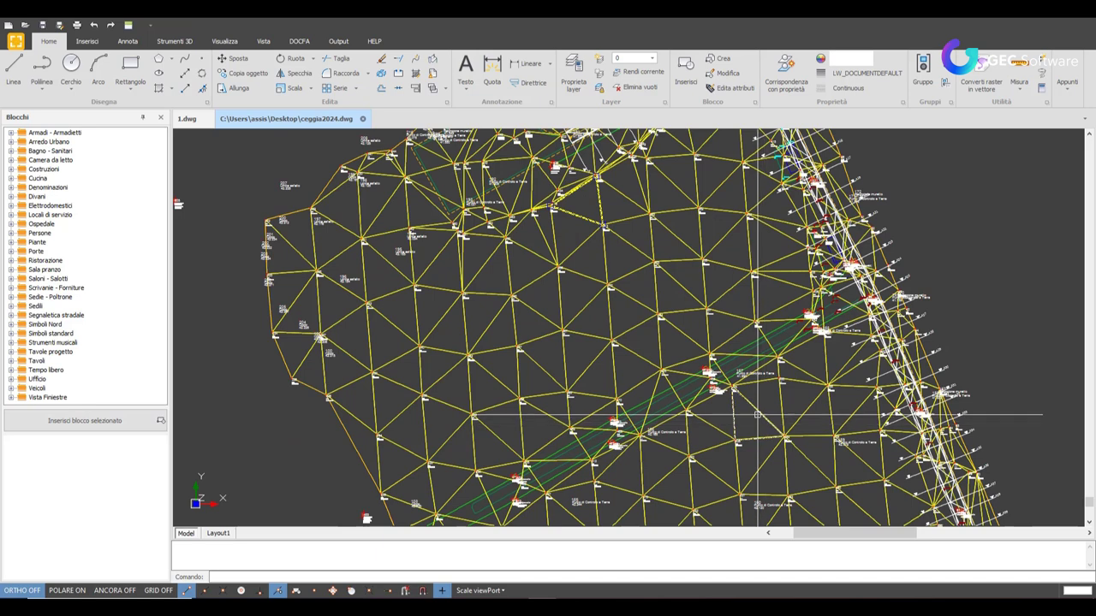
{"action": "right_click", "coordinate": [585, 483]}
{"action": "left_click", "coordinate": [638, 480]}
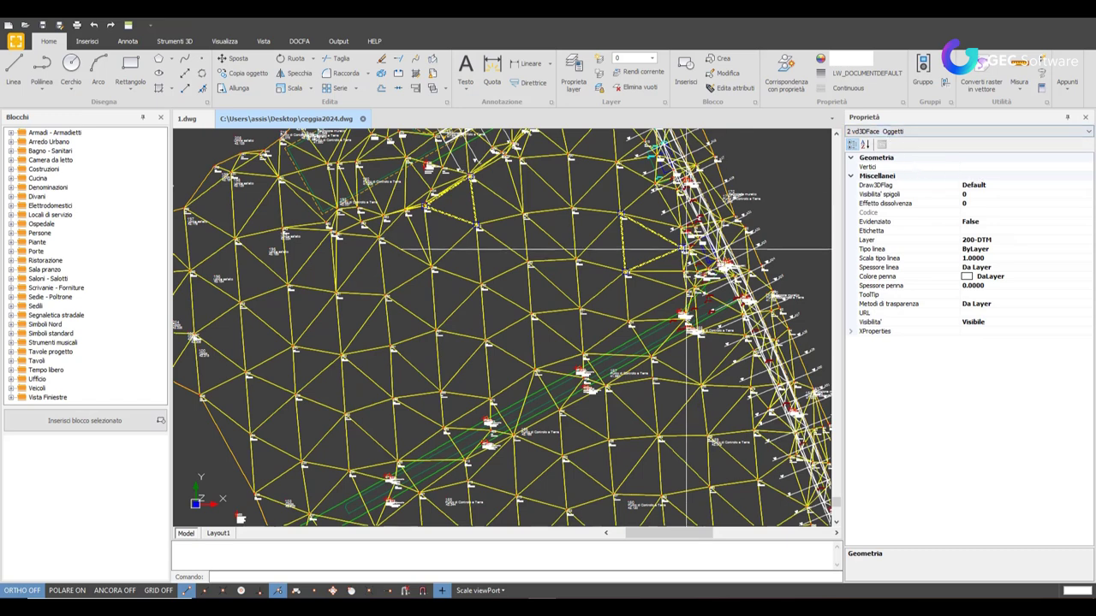
{"action": "key", "text": "Escape"}
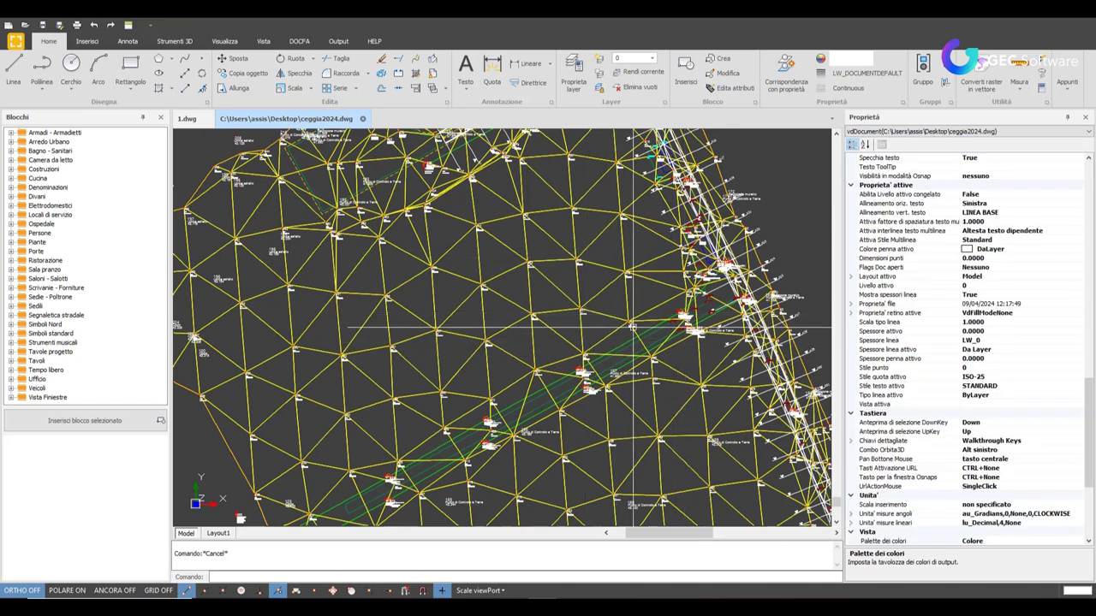